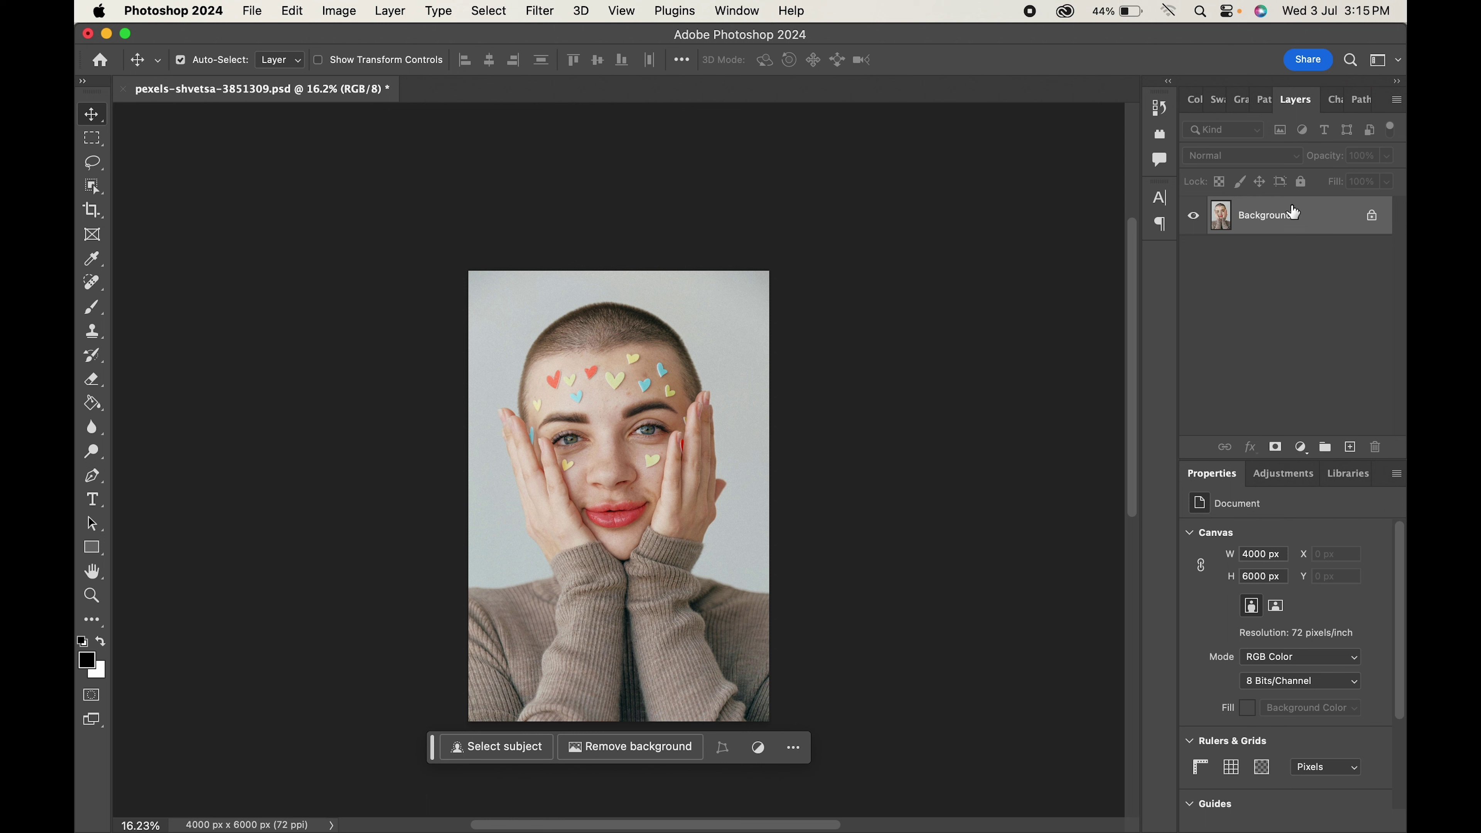
# Duplicate the Background layer as 'Background copy' via the layer's Duplicate Layer command.
pyautogui.rightClick(1293, 212)
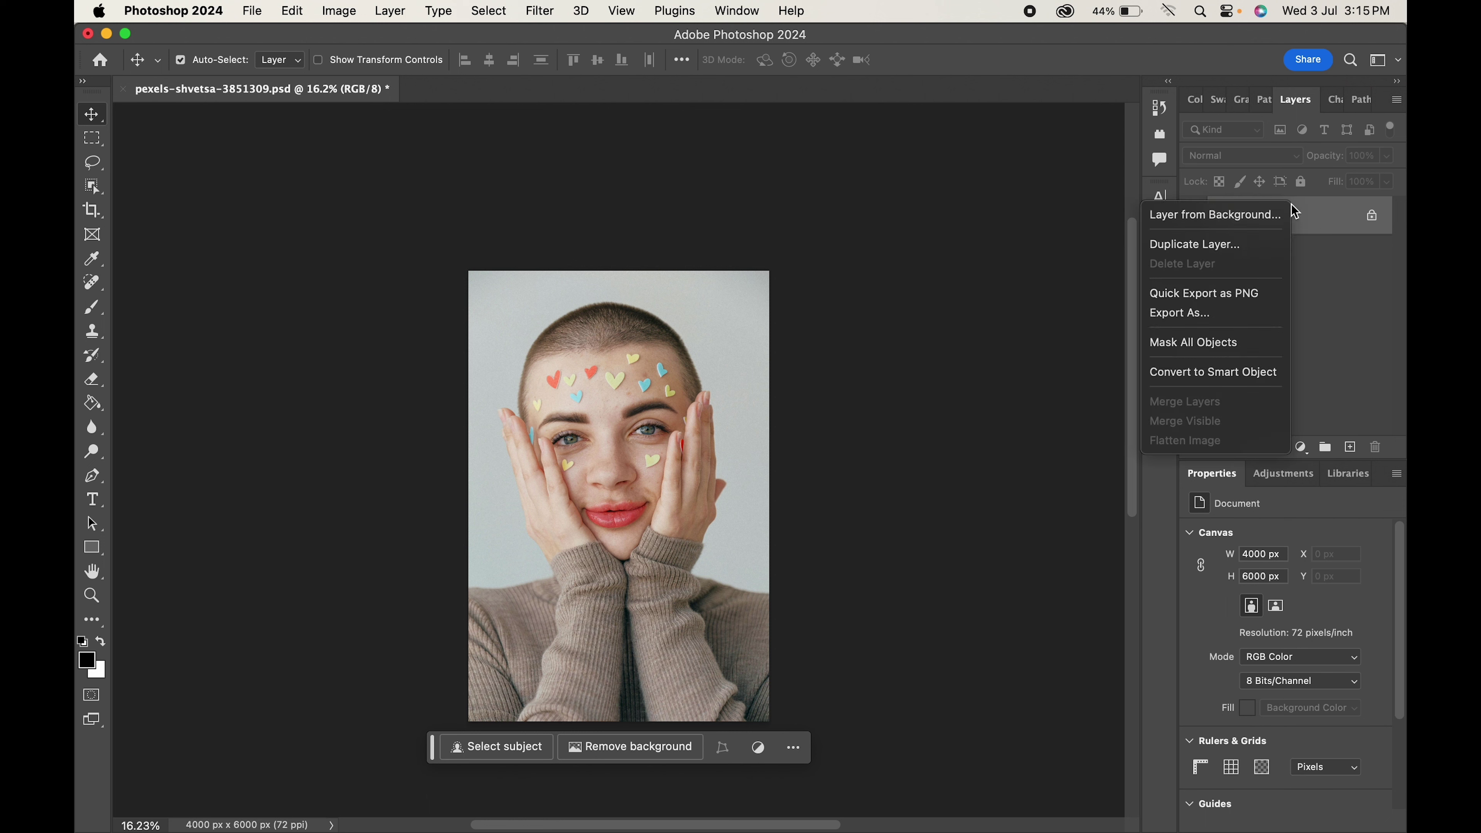
pyautogui.click(1222, 251)
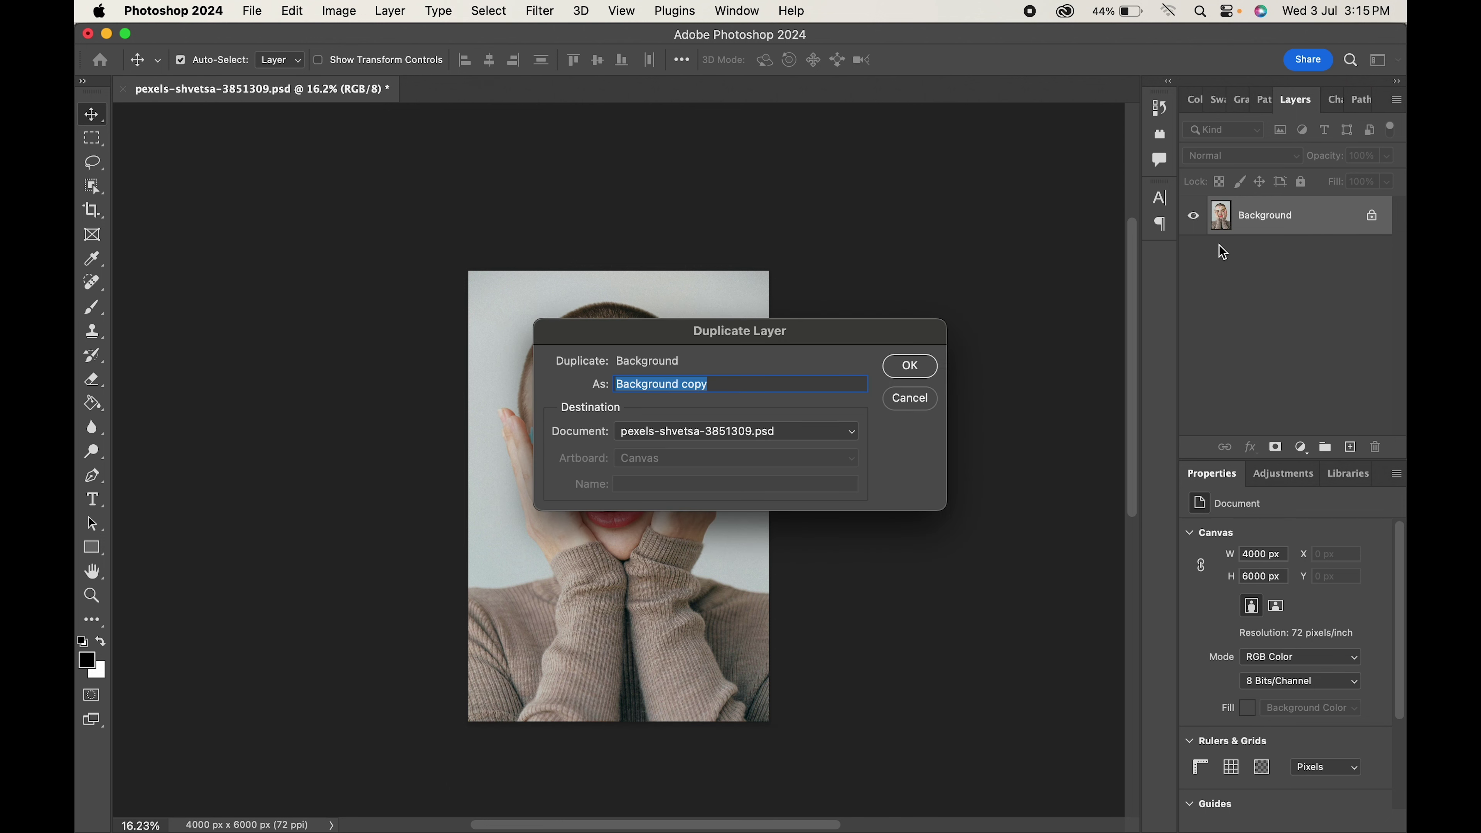
pyautogui.click(920, 374)
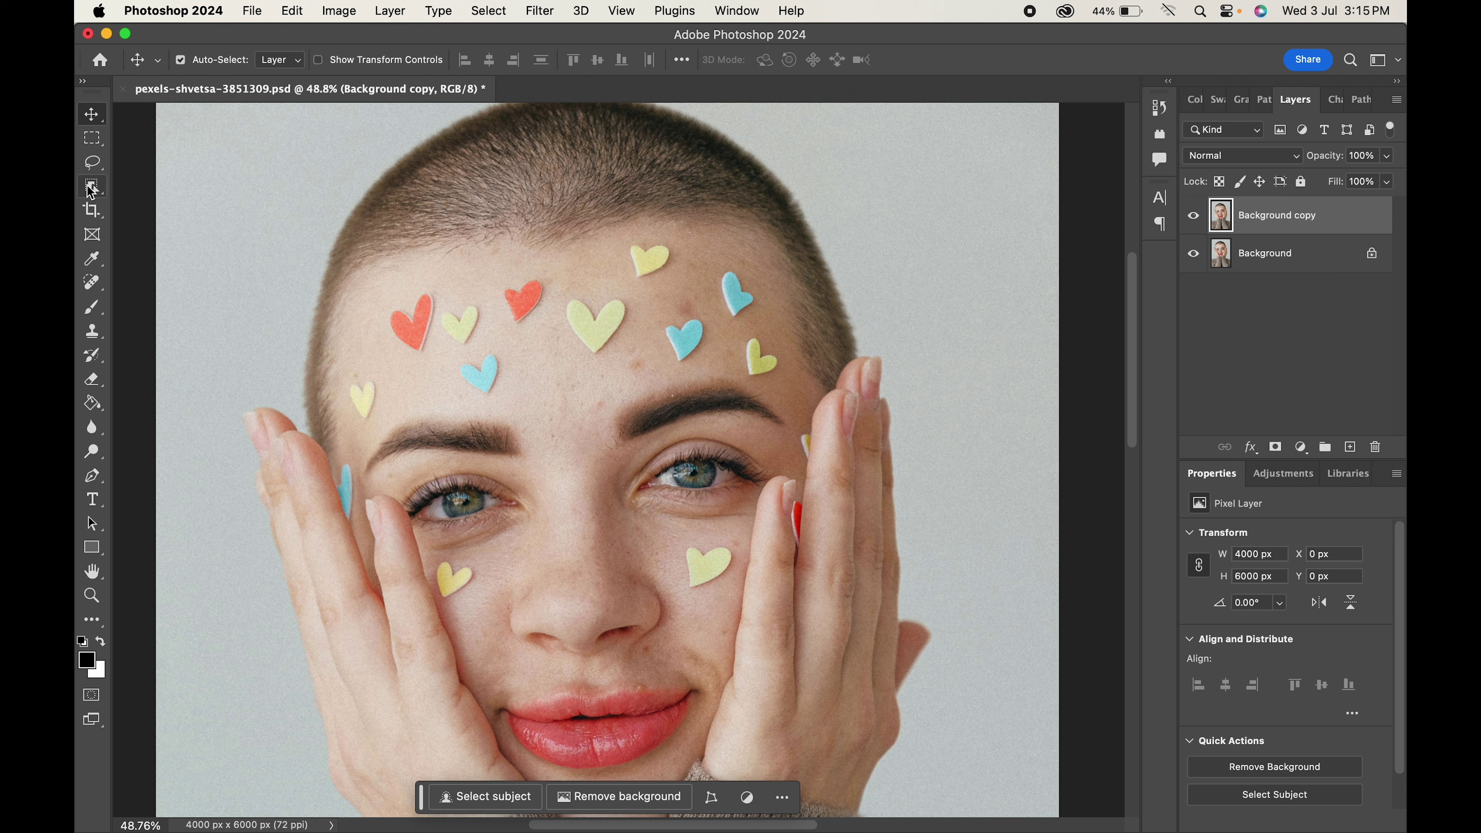
# Pick the Object Selection Tool in Lasso mode and select the left- and right-cheek hearts.
pyautogui.click(92, 185)
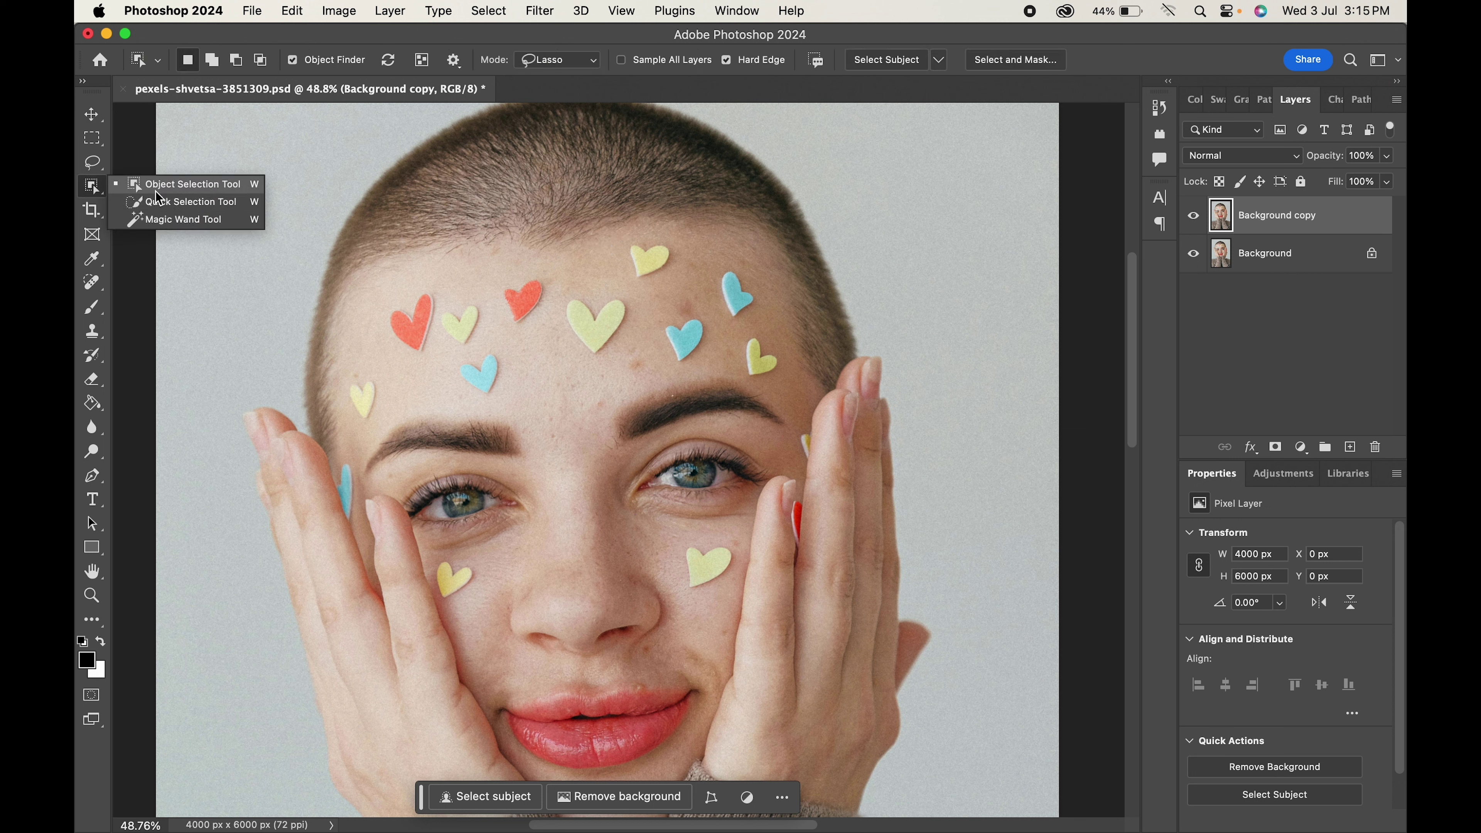
pyautogui.click(173, 192)
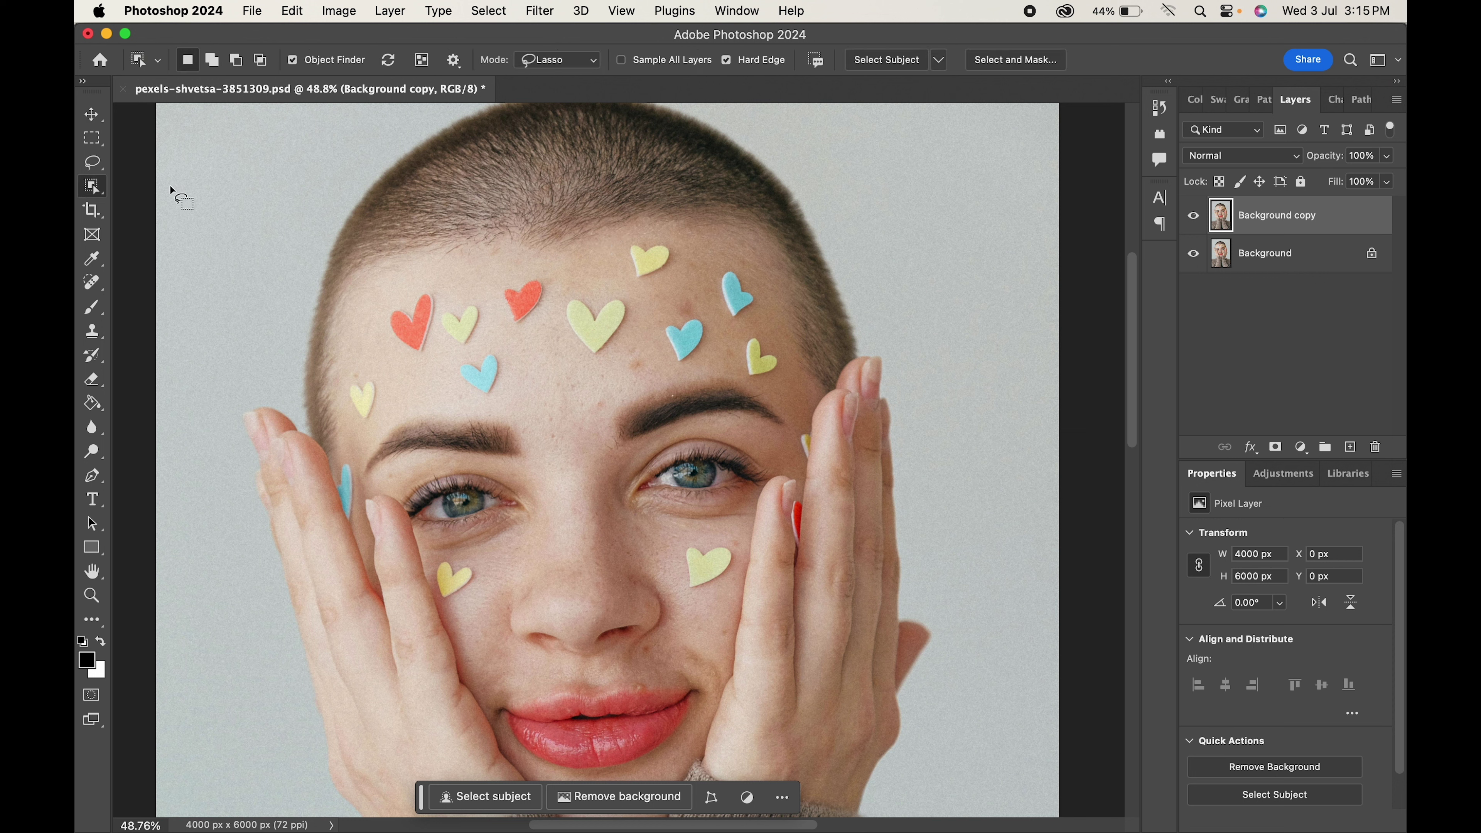
pyautogui.scroll(5, 463, 795)
pyautogui.moveTo(437, 390); pyautogui.dragTo(434, 480)
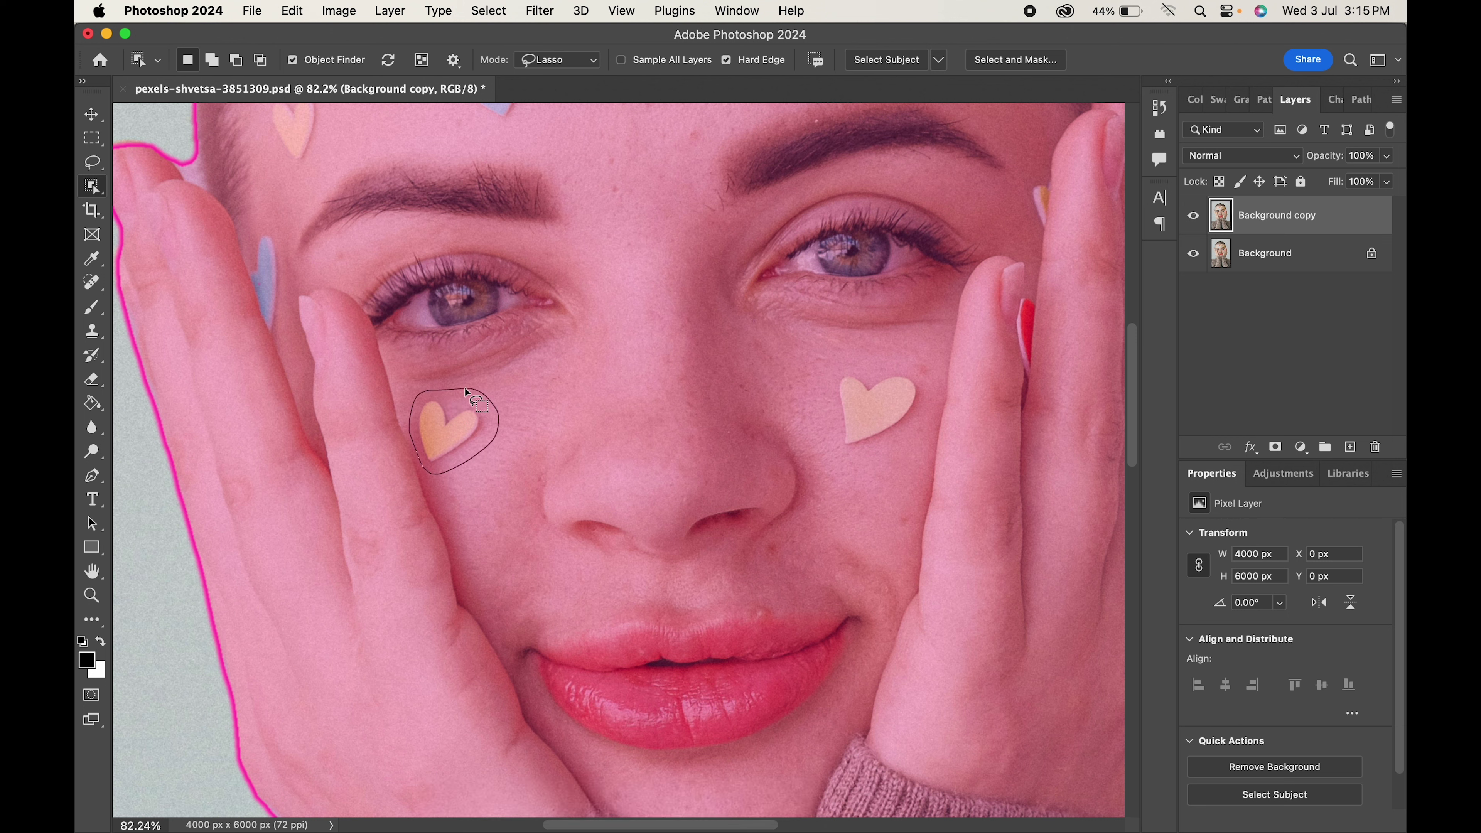
pyautogui.moveTo(435, 480); pyautogui.dragTo(466, 392)
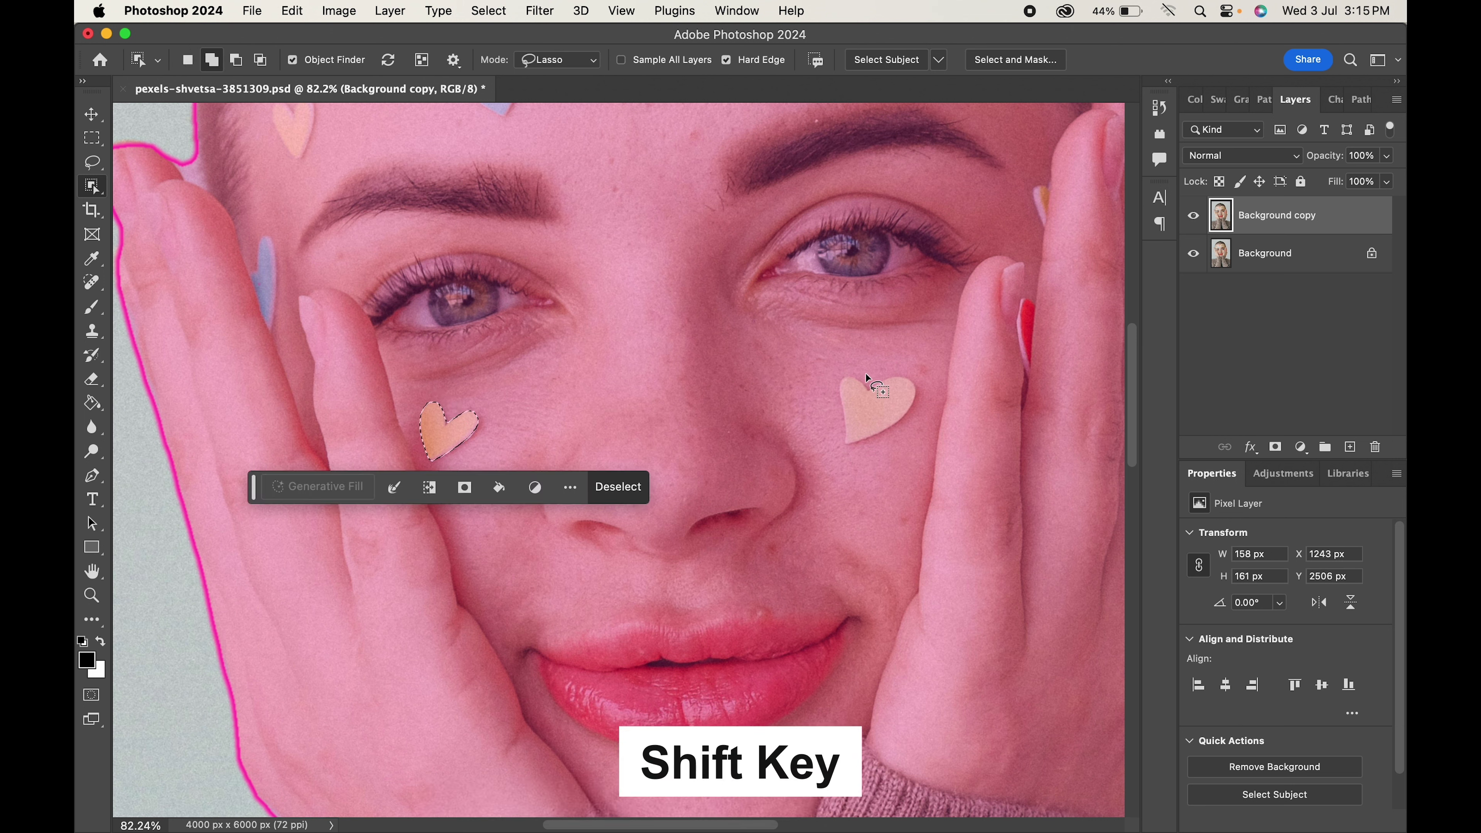
pyautogui.moveTo(866, 371)
pyautogui.mouseDown()
pyautogui.moveTo(833, 454)
pyautogui.moveTo(890, 359)
pyautogui.mouseUp()
# Add the blue heart near the fingers and the first forehead hearts to the selection.
pyautogui.scroll(10, 678, 297)
pyautogui.hscroll(-5, 678, 297)
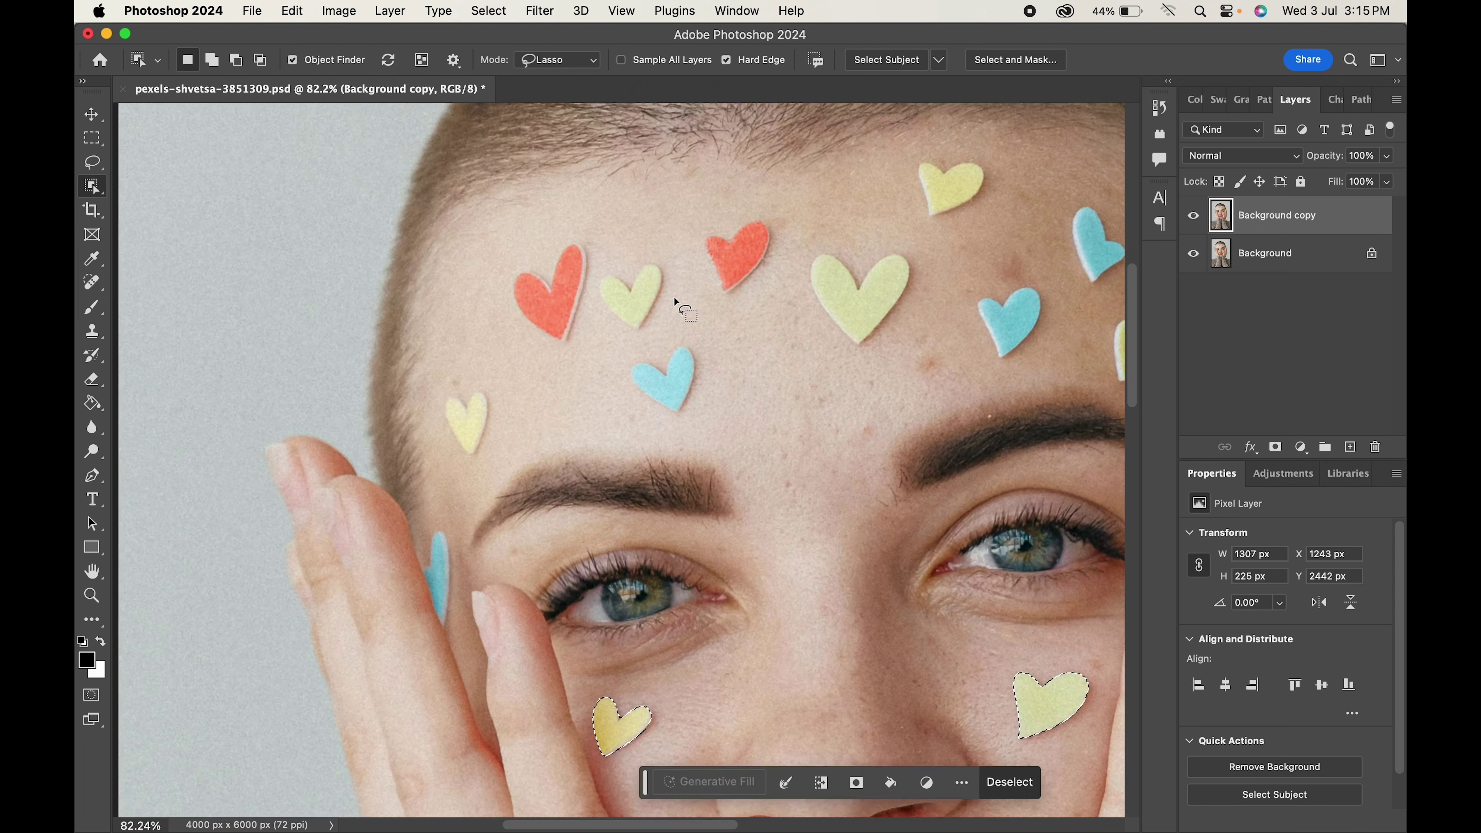
pyautogui.moveTo(439, 569); pyautogui.dragTo(435, 588)
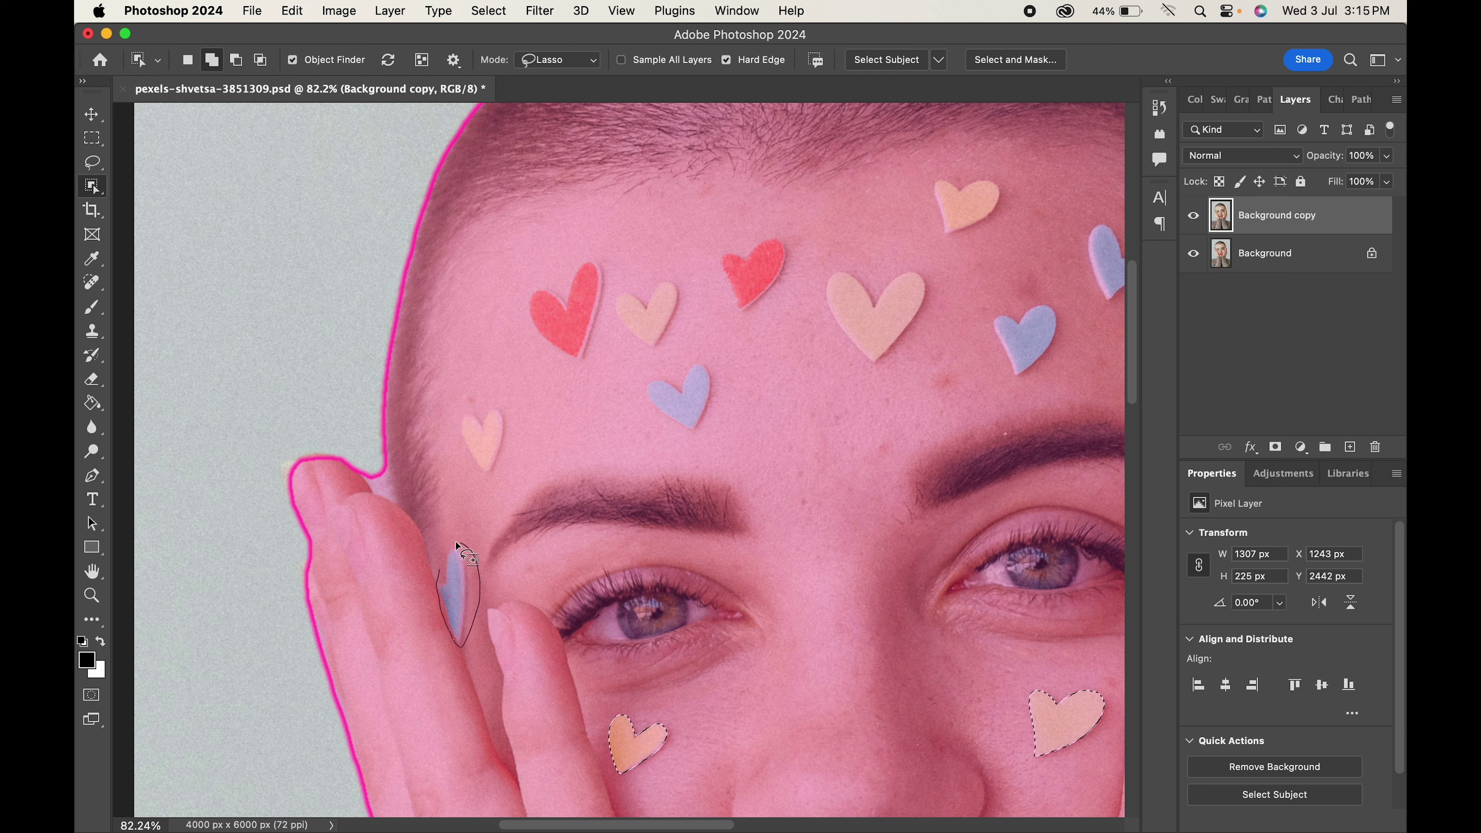
pyautogui.moveTo(456, 542); pyautogui.dragTo(447, 542)
pyautogui.moveTo(479, 404)
pyautogui.mouseDown()
pyautogui.moveTo(483, 481)
pyautogui.moveTo(479, 408)
pyautogui.mouseUp()
pyautogui.moveTo(529, 321)
pyautogui.mouseDown()
pyautogui.moveTo(611, 314)
pyautogui.moveTo(606, 260)
pyautogui.moveTo(629, 397)
pyautogui.moveTo(641, 283)
pyautogui.mouseUp()
pyautogui.hscroll(5, 642, 350)
# Add the red, large peach, top peach, blue forehead and remaining hearts to the selection.
pyautogui.moveTo(524, 356); pyautogui.dragTo(496, 295)
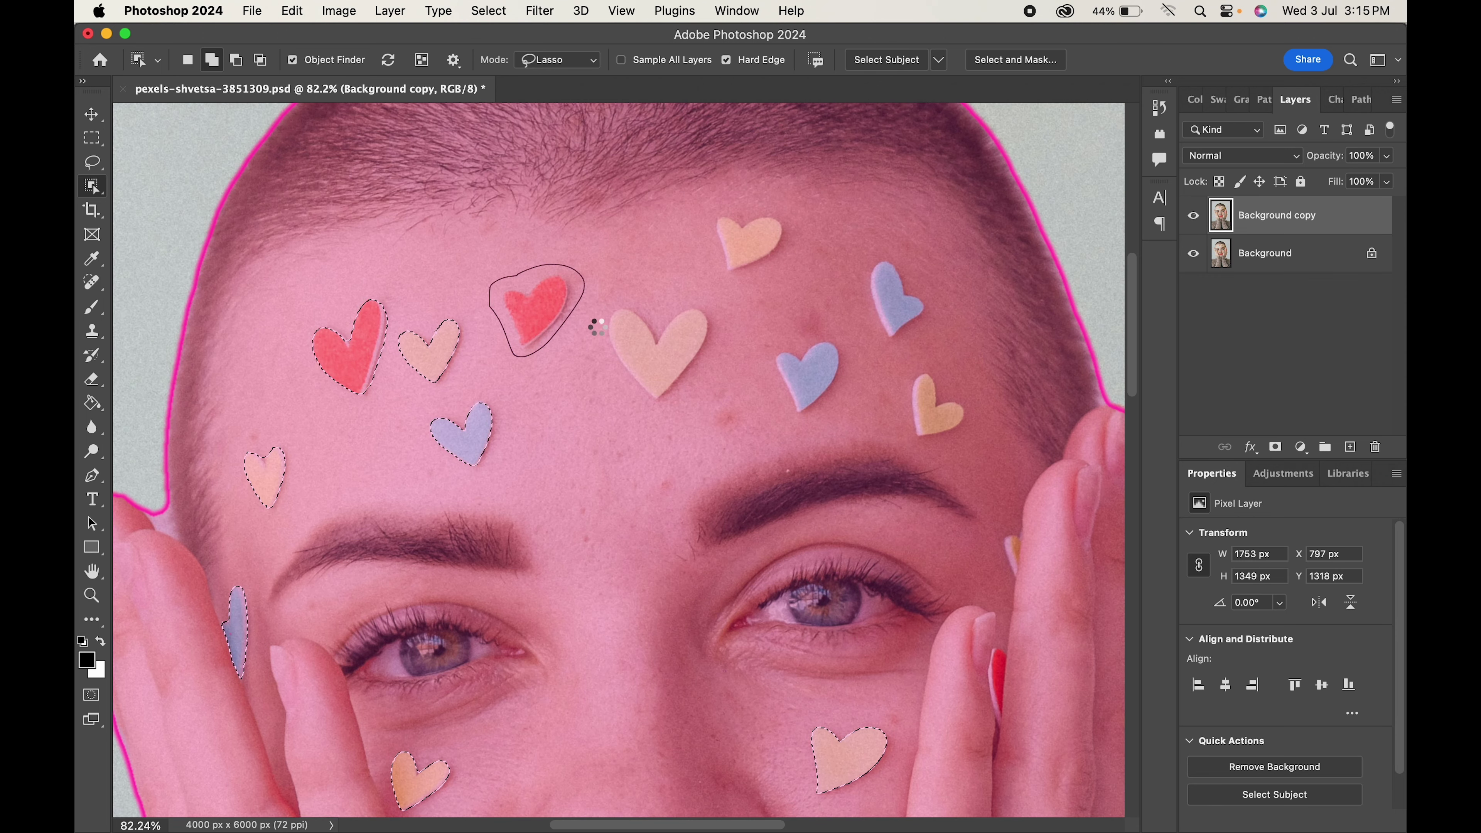
pyautogui.moveTo(610, 315); pyautogui.dragTo(613, 327)
pyautogui.moveTo(708, 218); pyautogui.dragTo(722, 224)
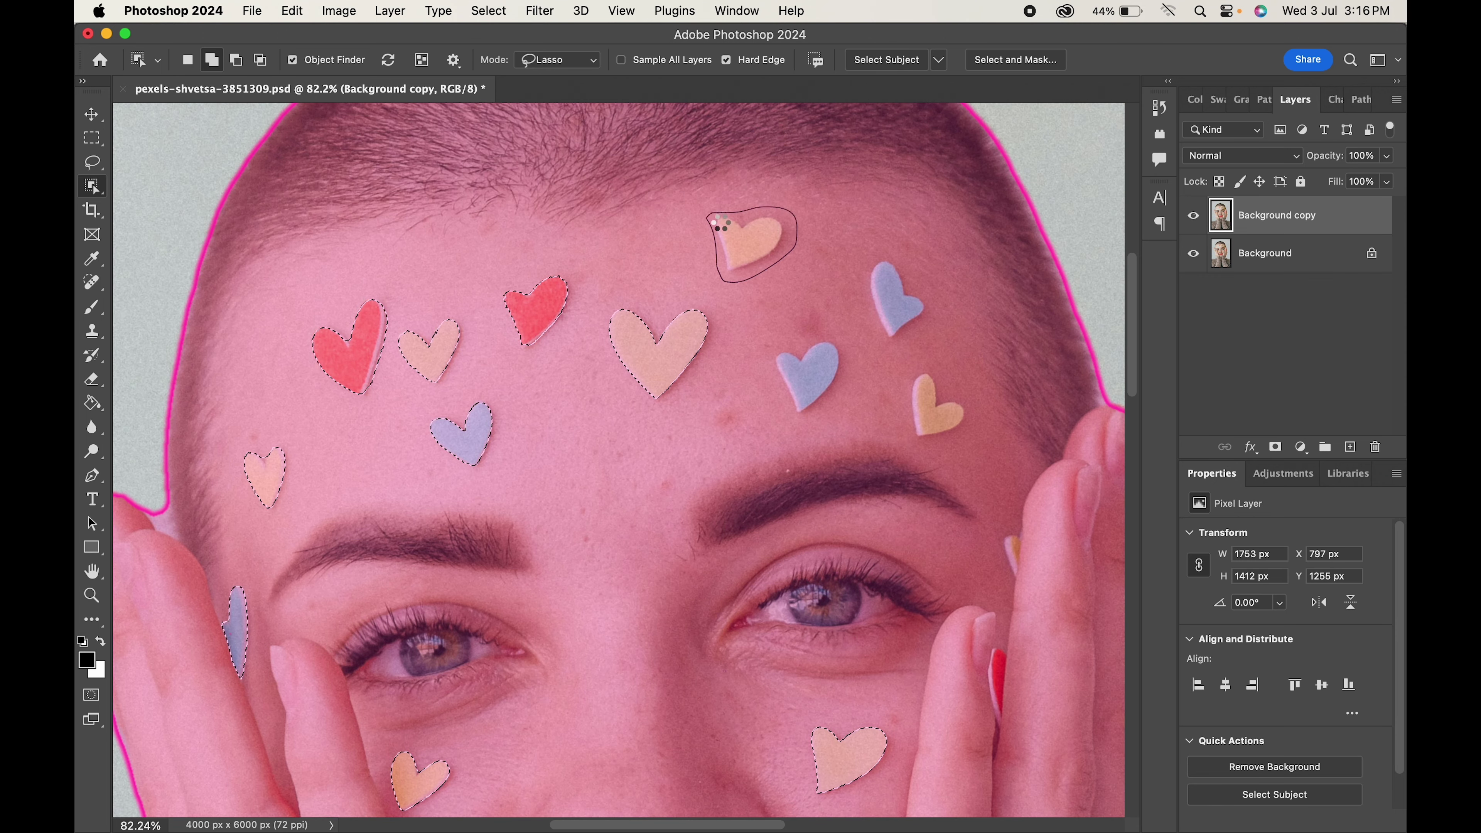
pyautogui.moveTo(861, 271)
pyautogui.mouseDown()
pyautogui.moveTo(875, 331)
pyautogui.moveTo(863, 271)
pyautogui.mouseUp()
pyautogui.moveTo(915, 380); pyautogui.dragTo(918, 383)
pyautogui.scroll(-3, 875, 332)
pyautogui.scroll(-2, 869, 230)
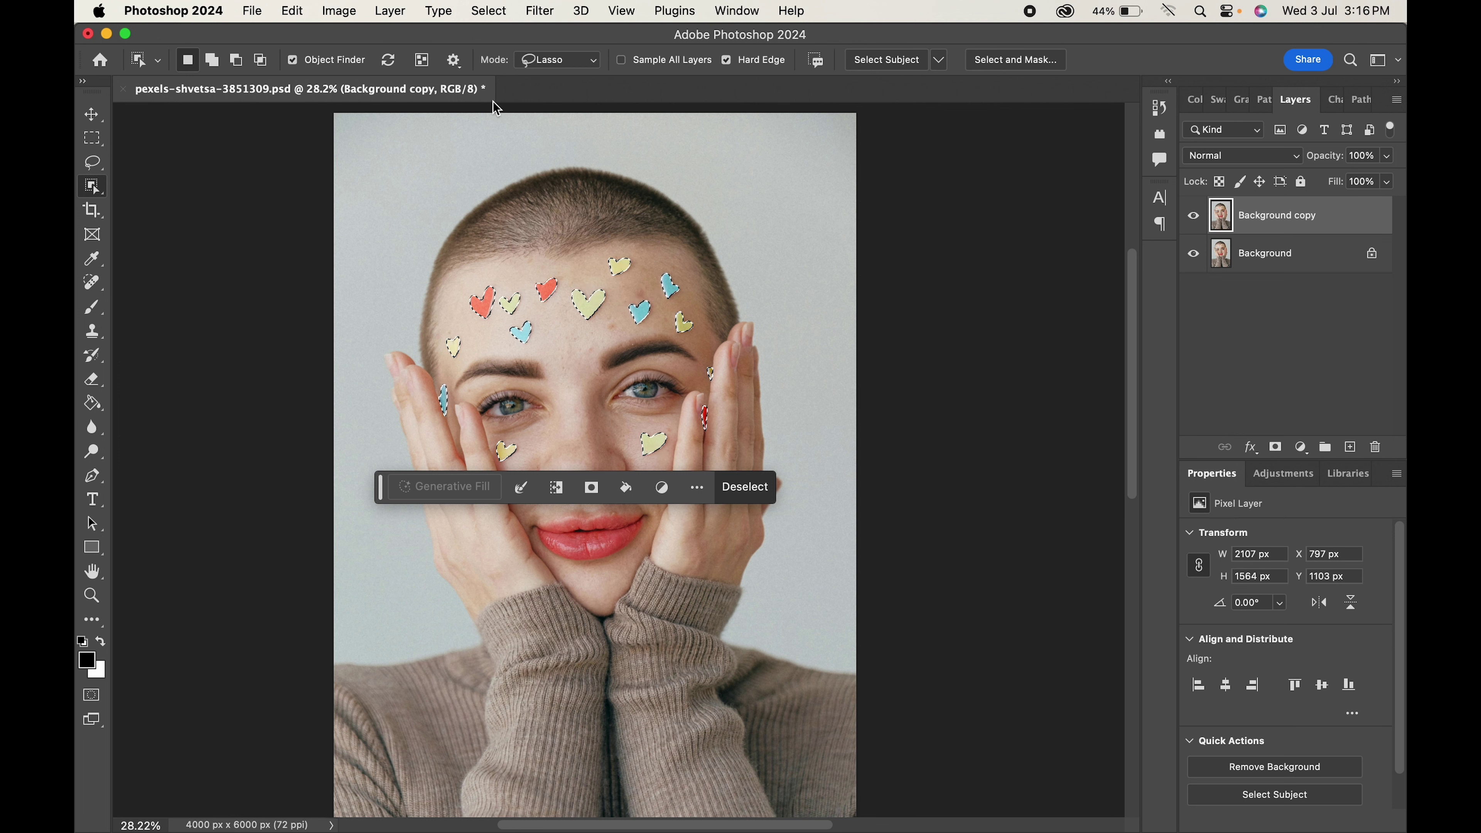
# Expand the heart-sticker selection by 15 pixels using Select > Modify > Expand.
pyautogui.click(489, 12)
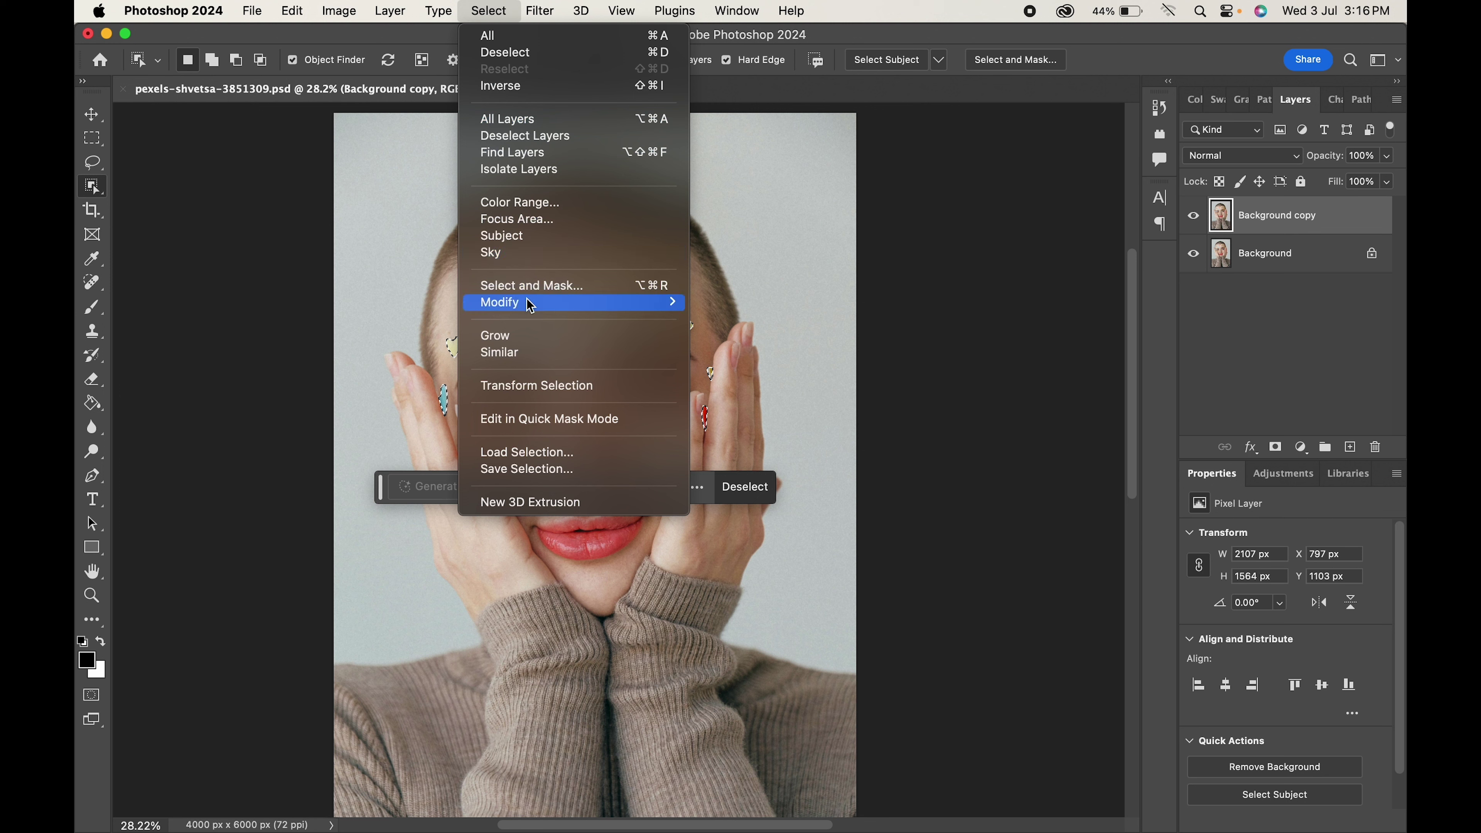
pyautogui.moveTo(500, 302)
pyautogui.click(732, 336)
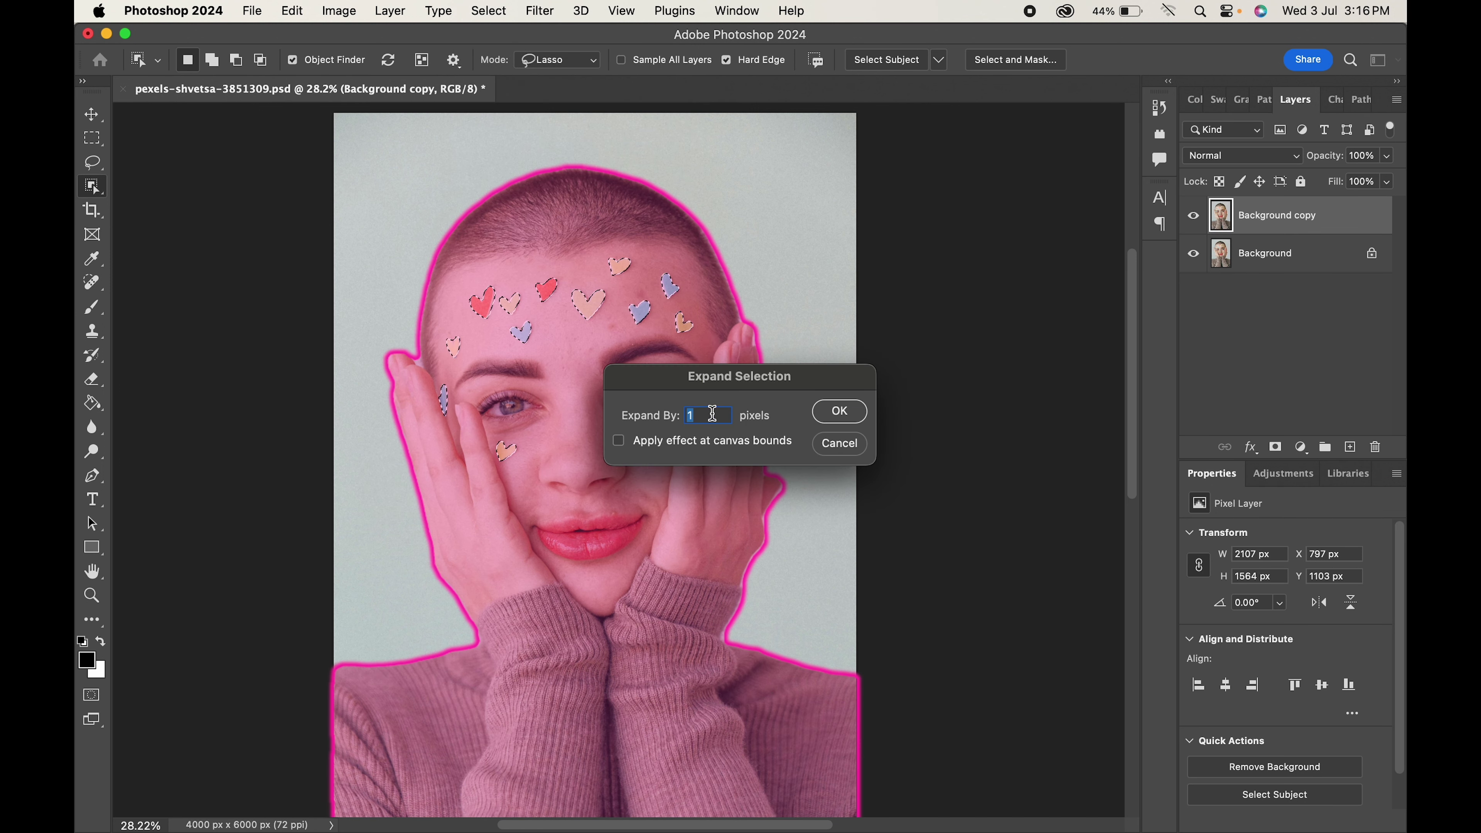
pyautogui.click(840, 411)
pyautogui.click(489, 11)
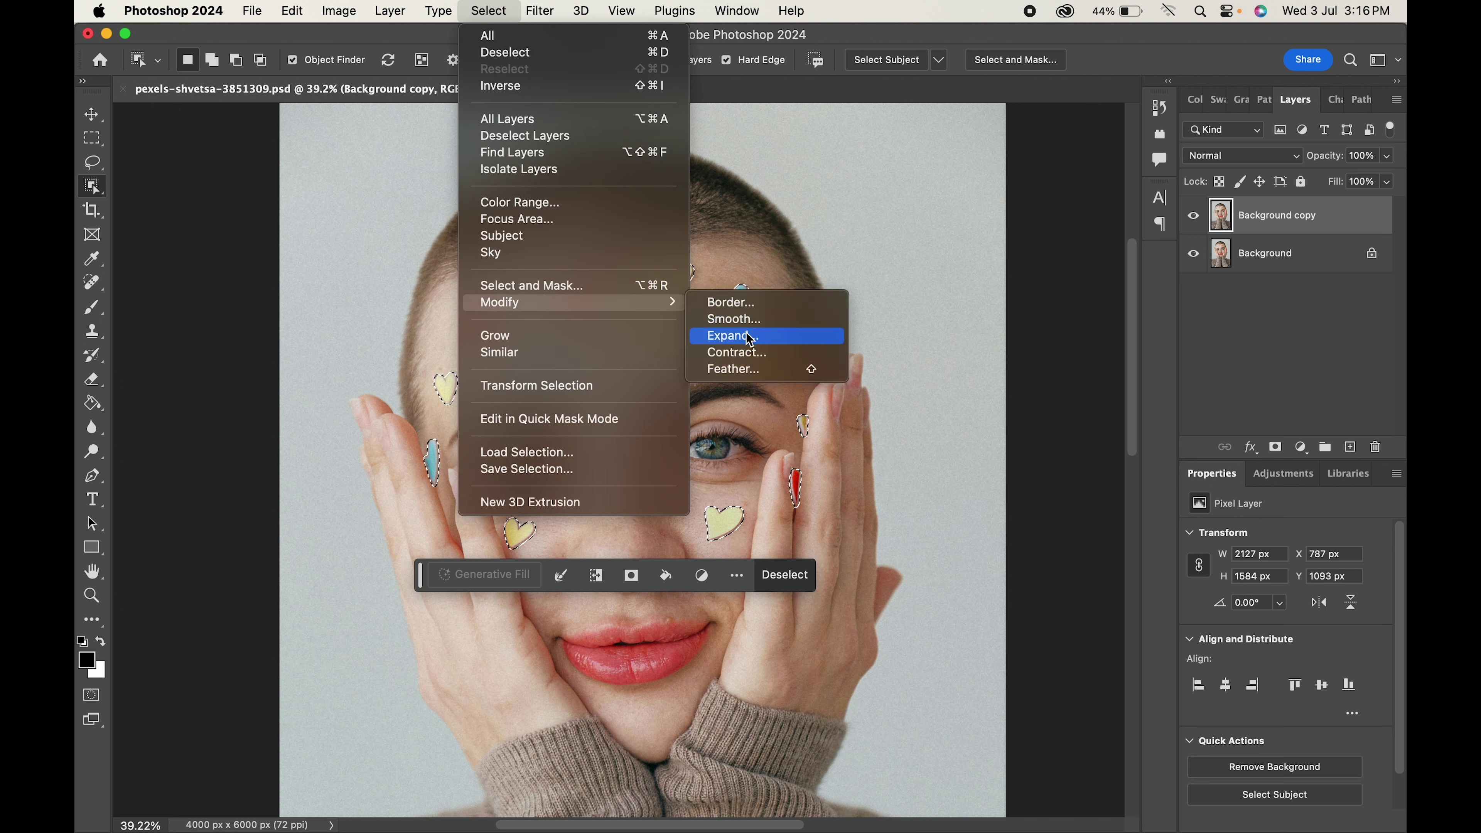
pyautogui.click(750, 336)
pyautogui.write('1')
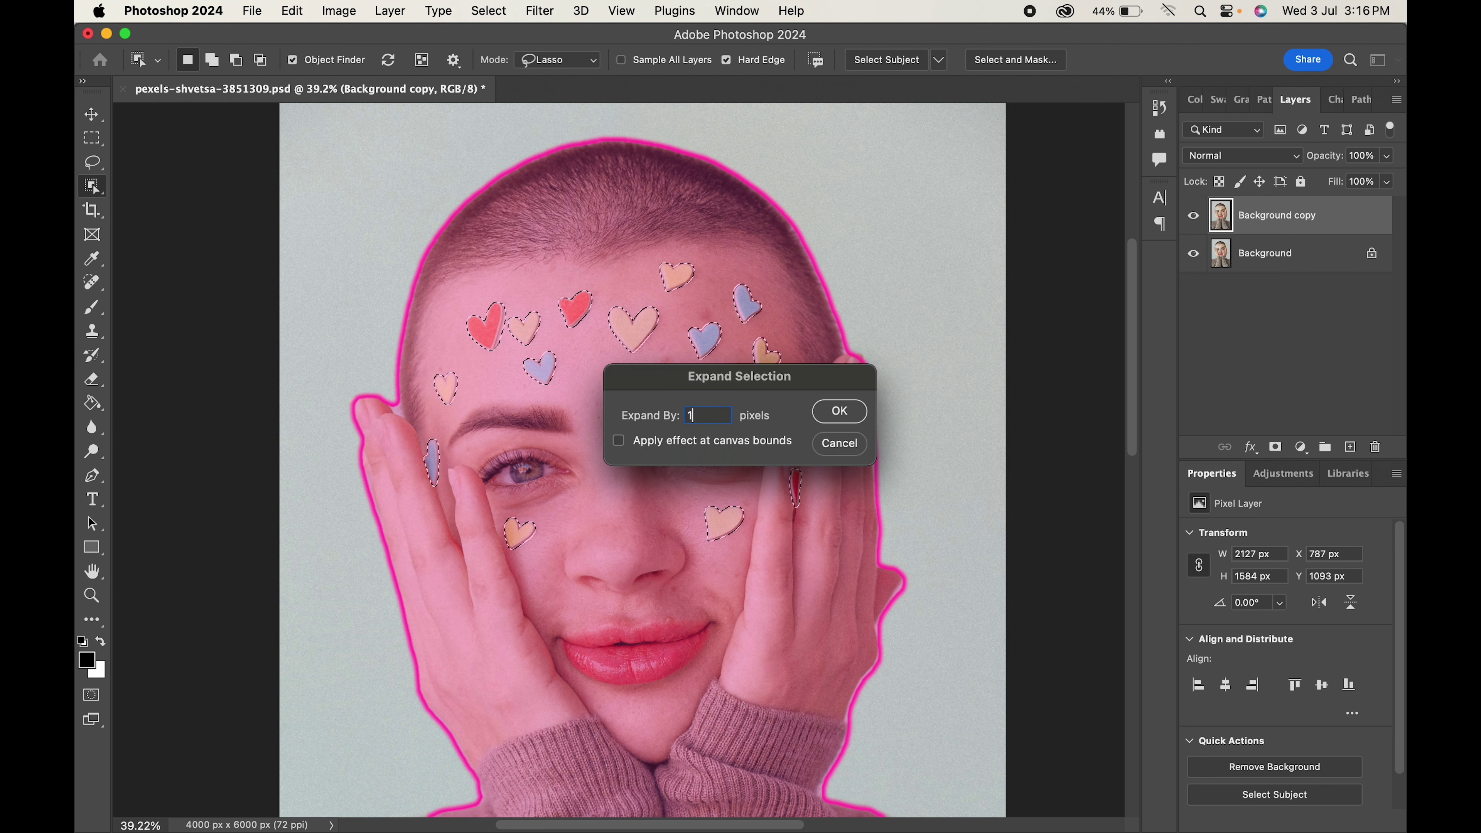
pyautogui.write('5')
pyautogui.click(816, 414)
pyautogui.scroll(-1, 633, 450)
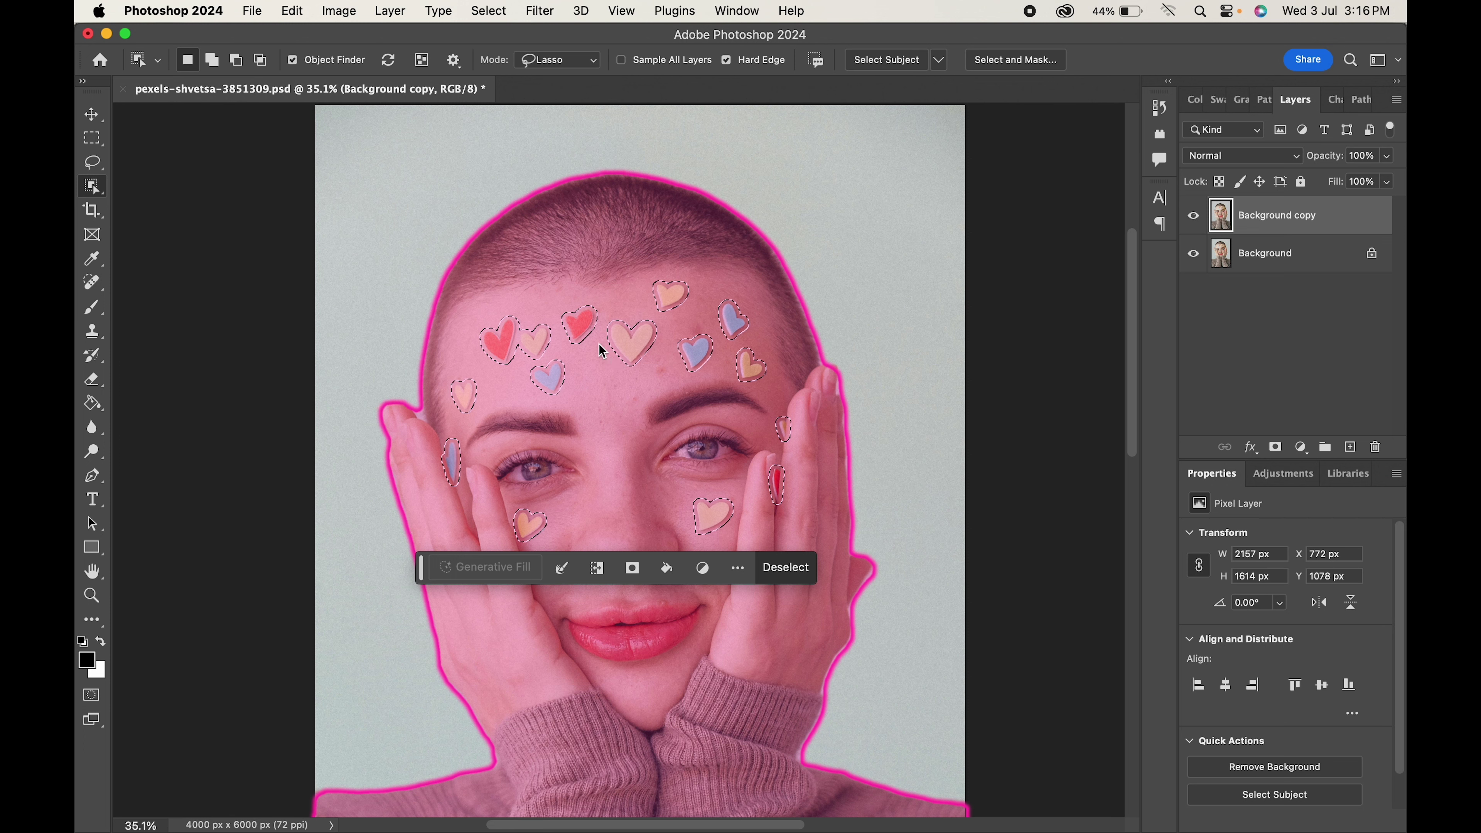
# Content-Aware Fill the selected hearts, fit the image on screen, and deselect.
pyautogui.rightClick(601, 329)
pyautogui.click(623, 598)
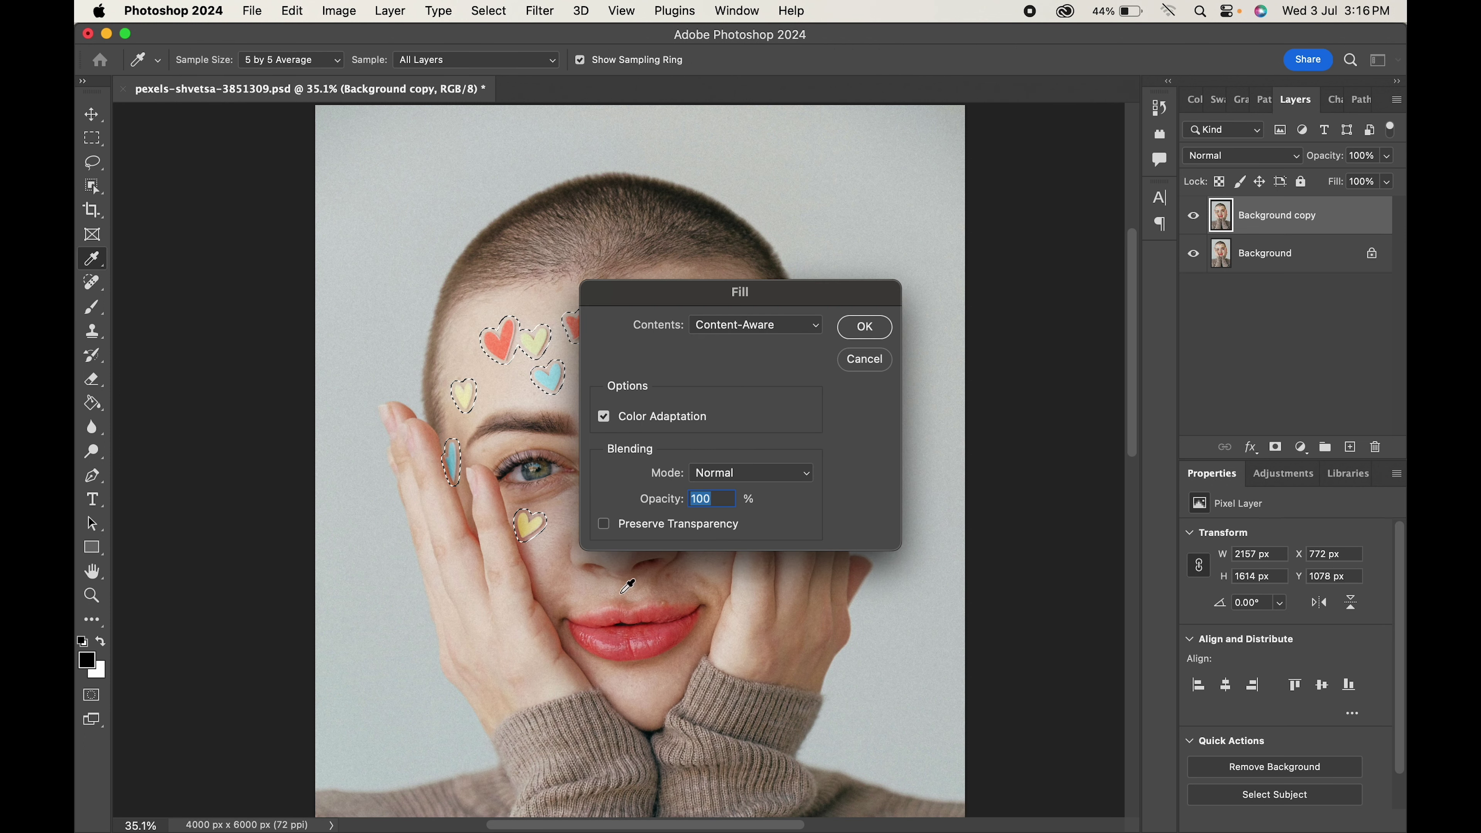
pyautogui.click(872, 325)
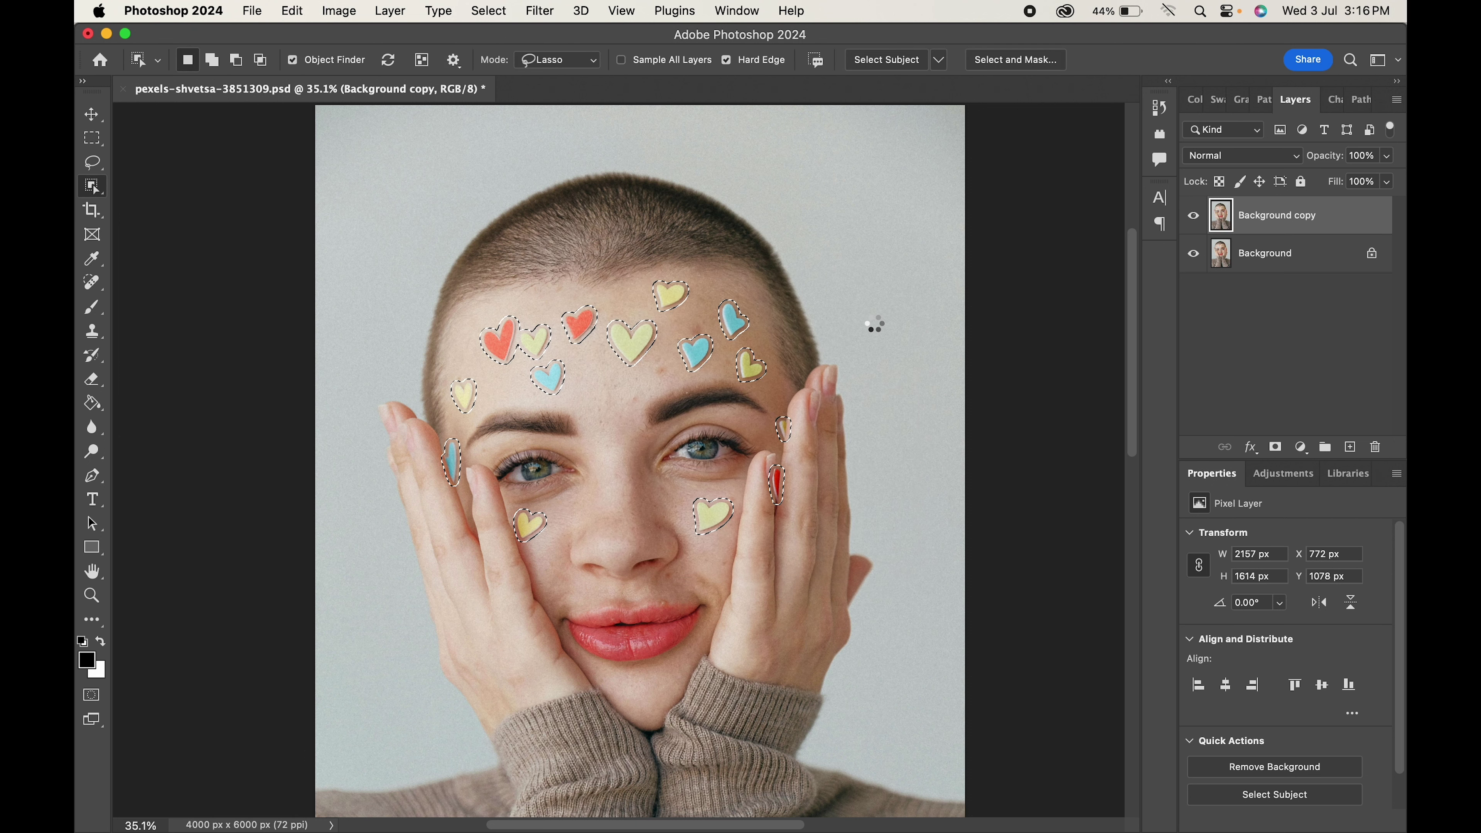
pyautogui.press('super+0')
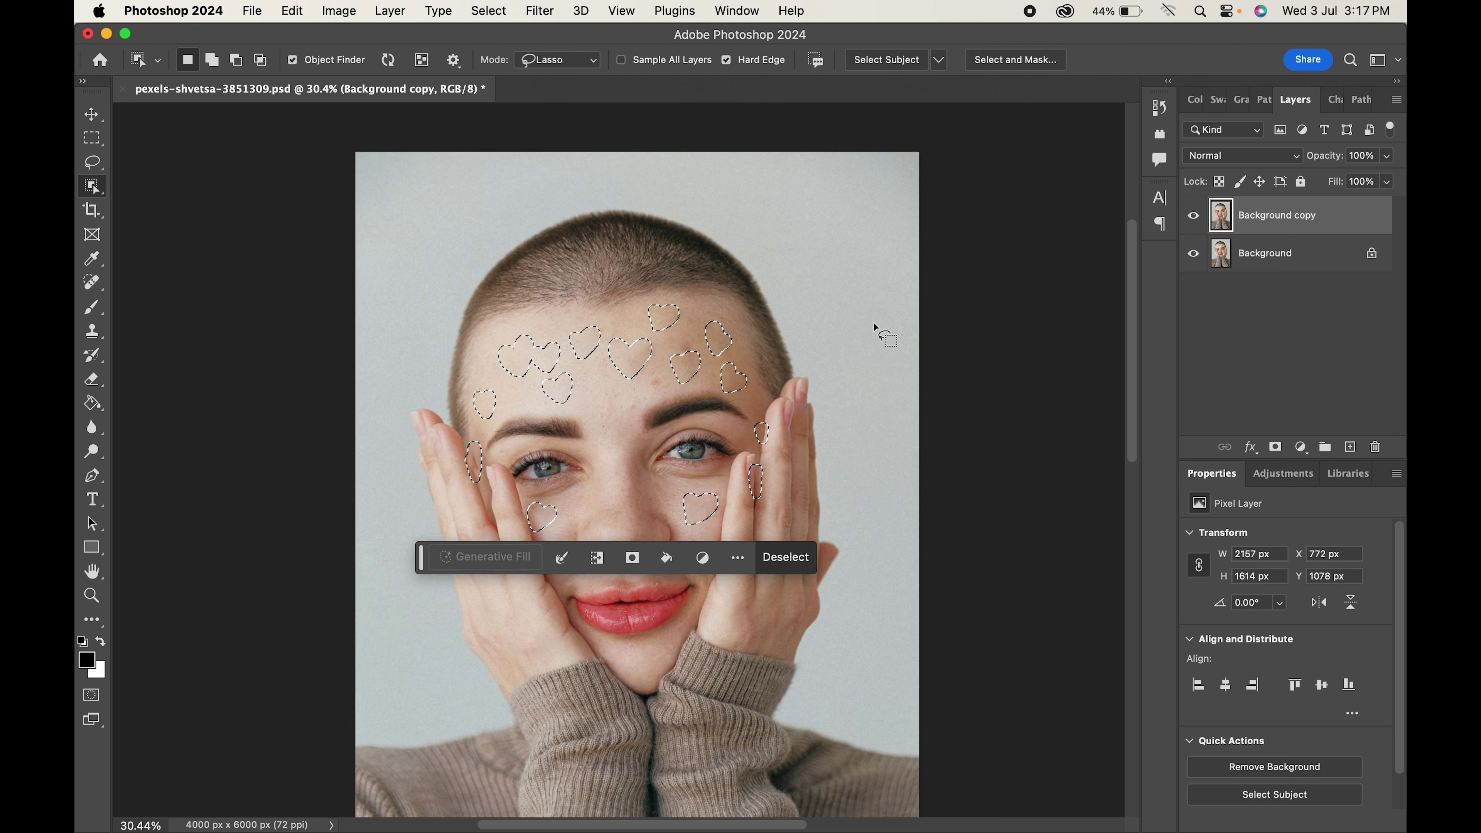
pyautogui.press('super+d')
# Hide the Background copy layer to compare the retouch against the original.
pyautogui.scroll(-2, 873, 323)
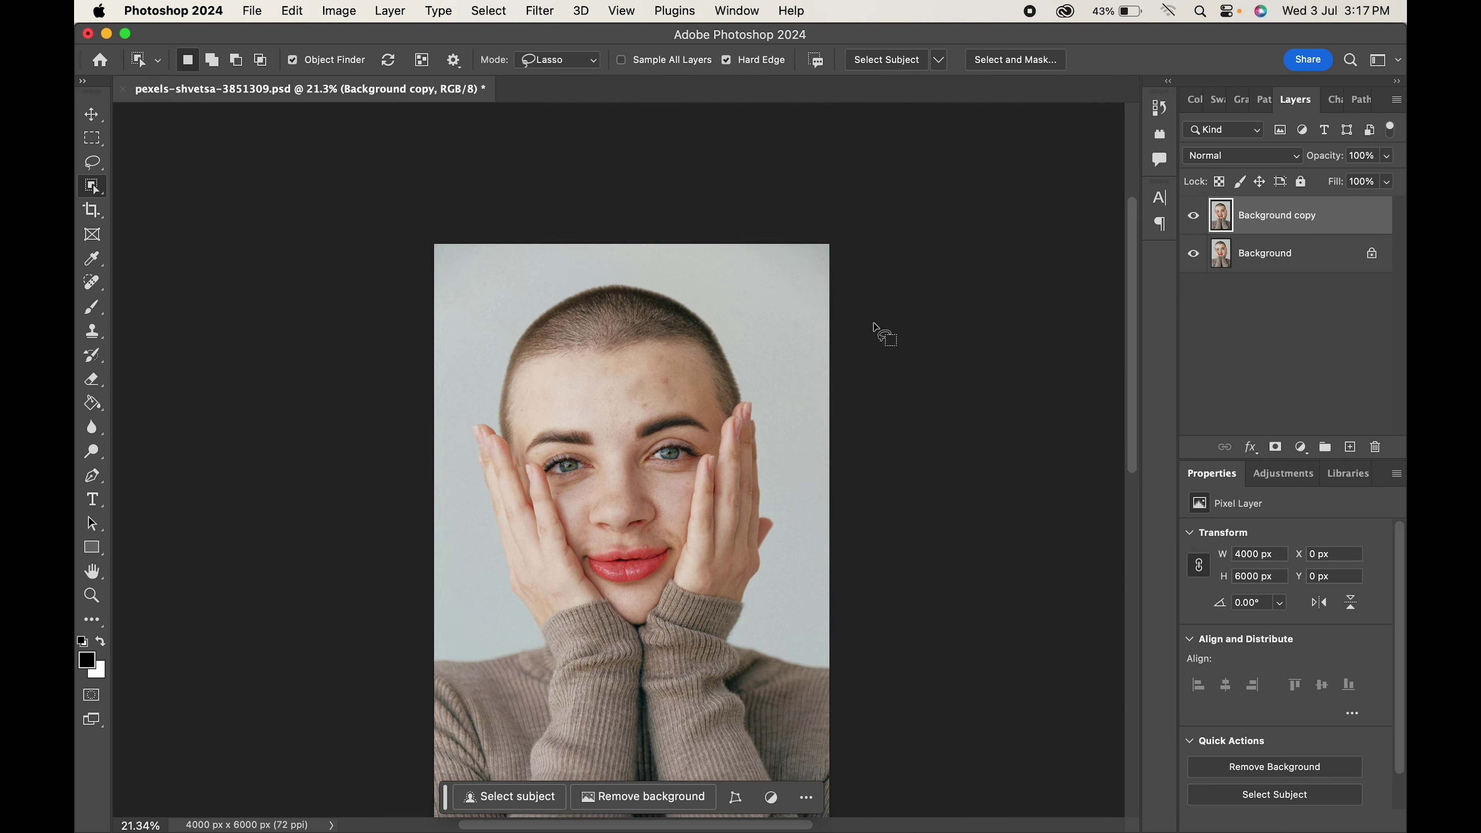
pyautogui.scroll(2, 873, 324)
pyautogui.scroll(-1, 874, 324)
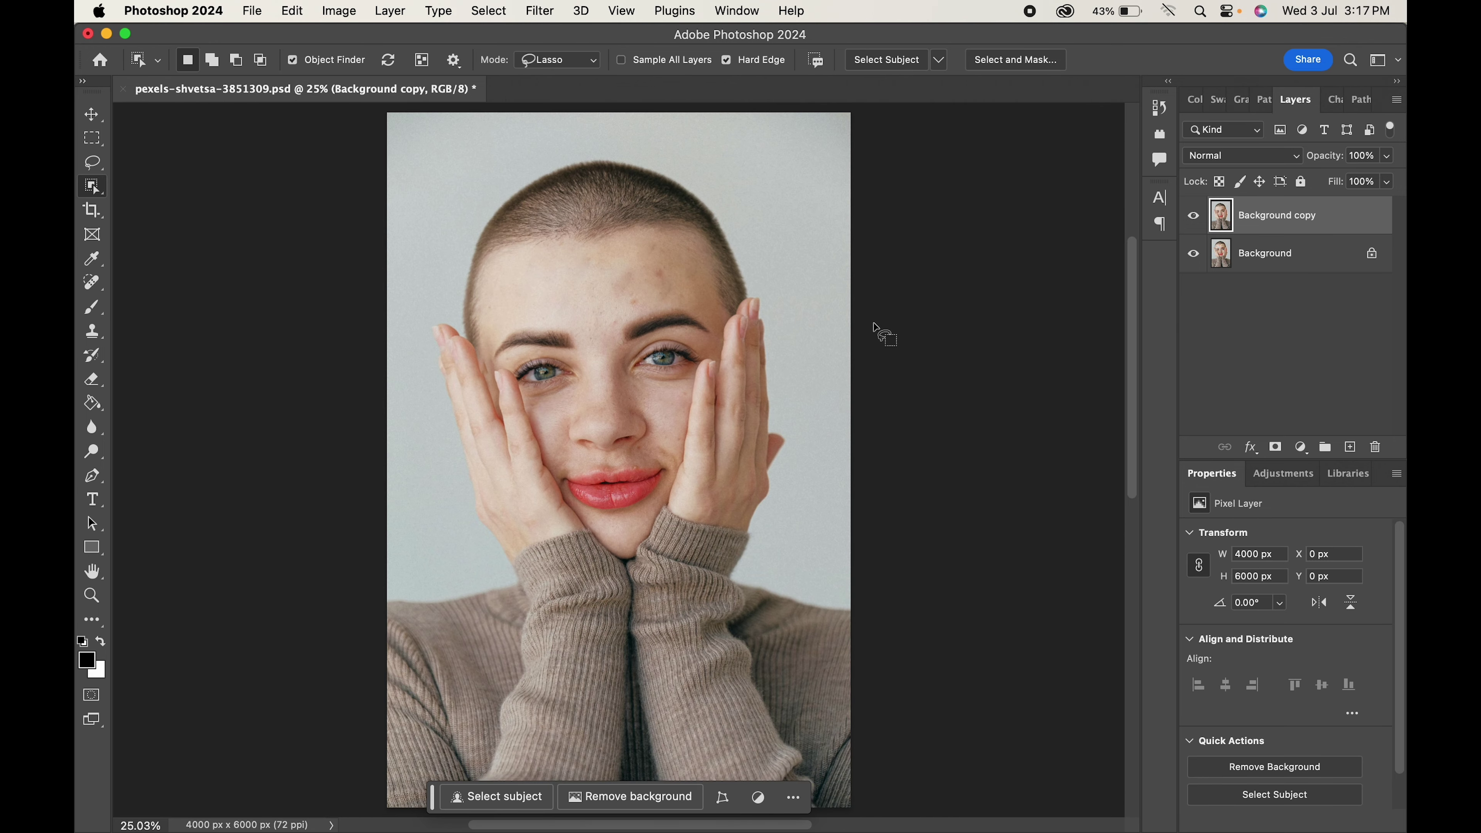
pyautogui.scroll(-1, 874, 324)
pyautogui.scroll(2, 874, 324)
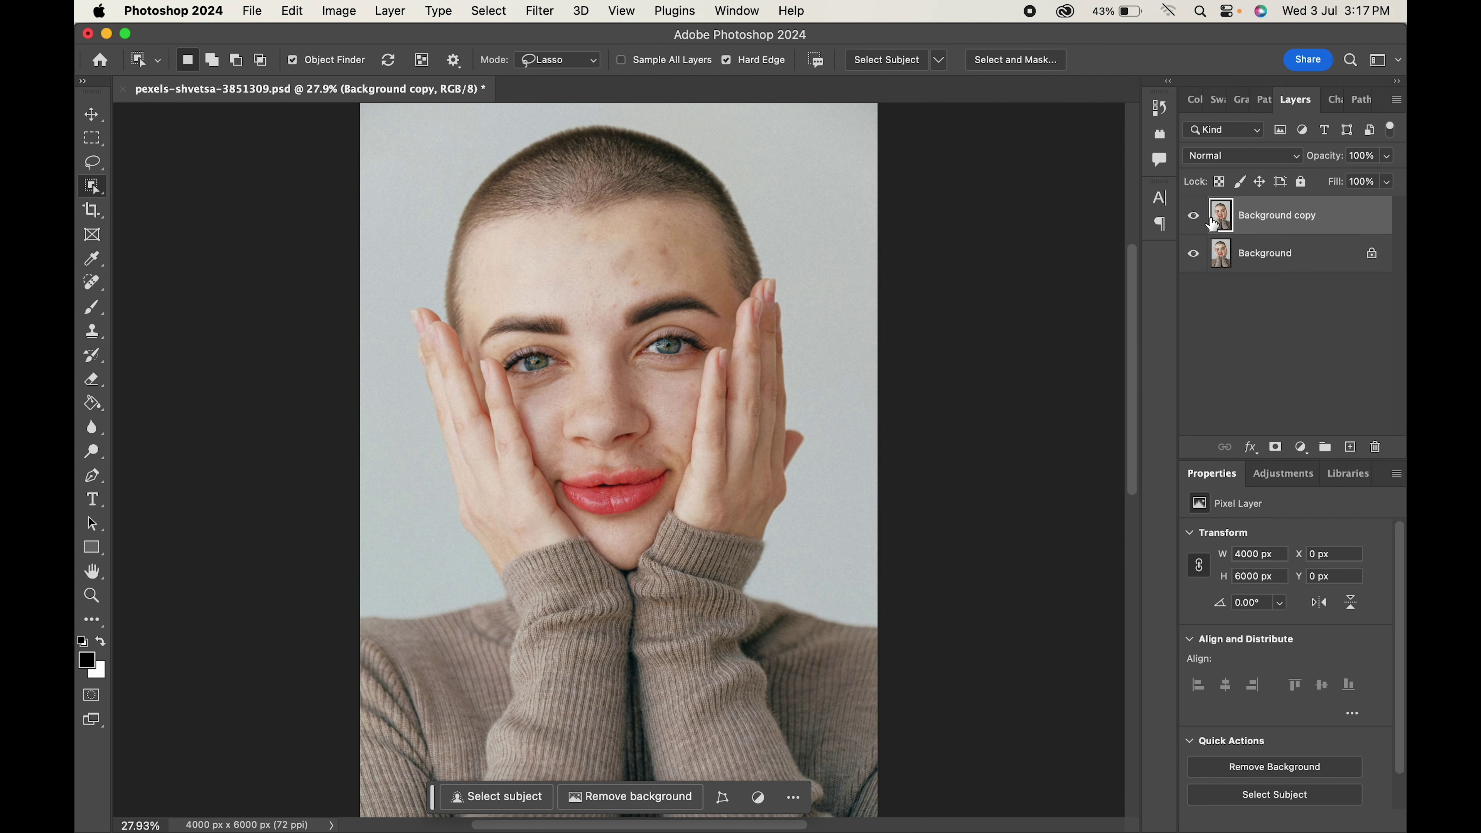
pyautogui.click(1195, 216)
# Show Background copy again, switch to the Patch Tool, and outline the reddish forehead blemish.
pyautogui.click(1193, 216)
pyautogui.scroll(5, 618, 350)
pyautogui.rightClick(91, 283)
pyautogui.click(195, 334)
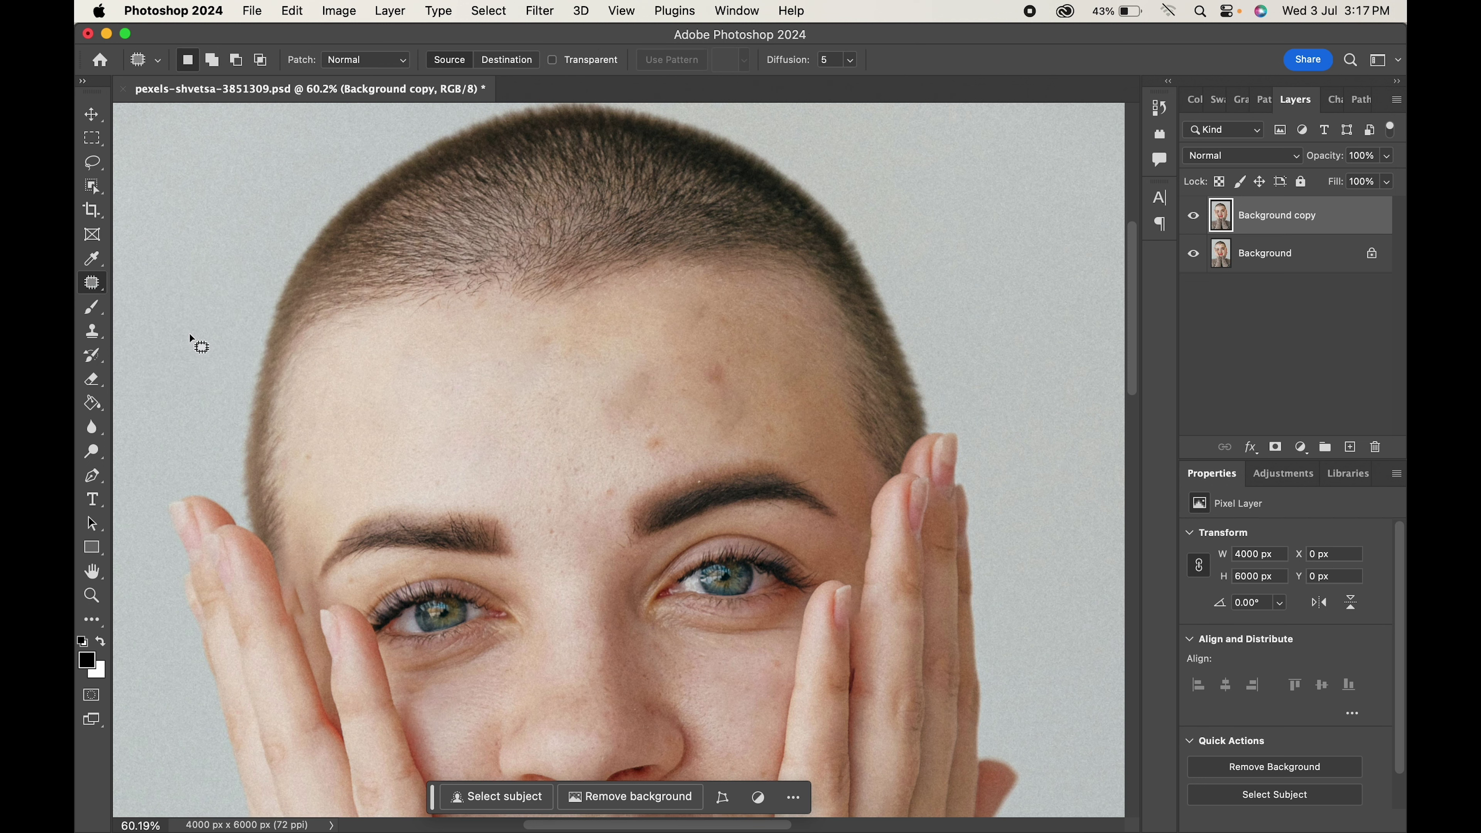
pyautogui.scroll(2, 652, 390)
pyautogui.scroll(1, 651, 389)
pyautogui.moveTo(649, 330)
pyautogui.mouseDown()
pyautogui.moveTo(654, 401)
pyautogui.moveTo(678, 337)
pyautogui.mouseUp()
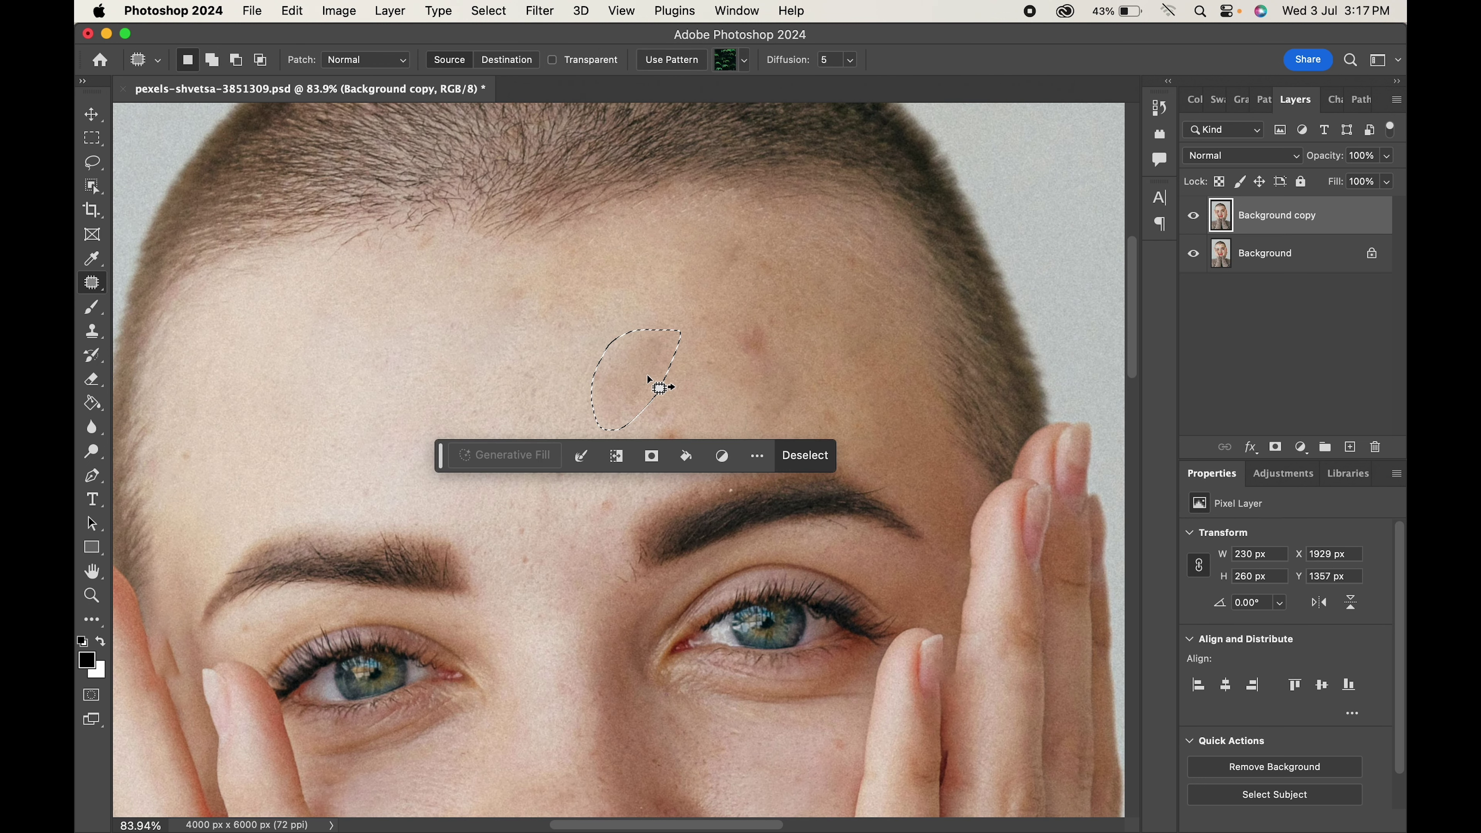